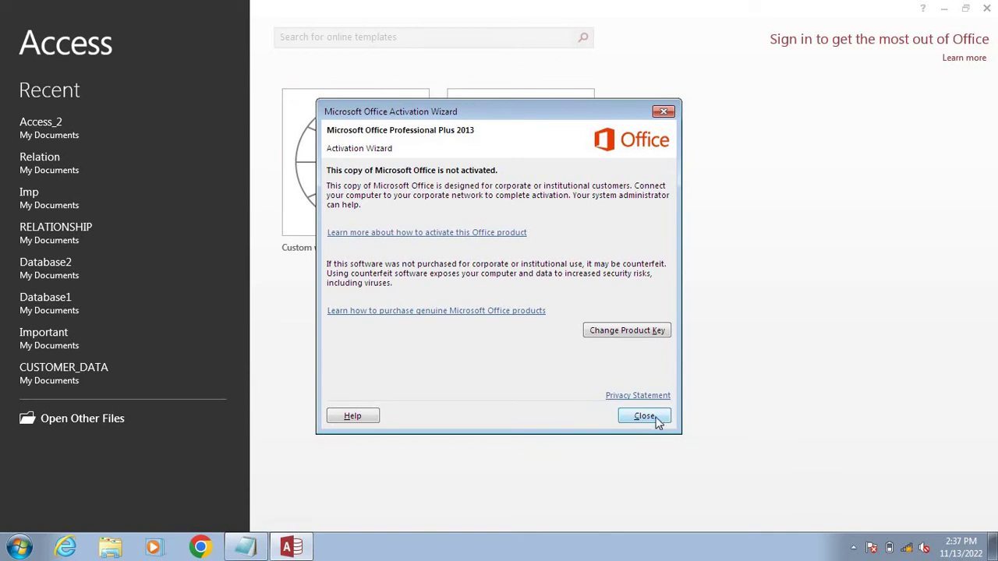
Dismiss the activation notice and create a blank desktop database named myd.
click(657, 419)
click(525, 201)
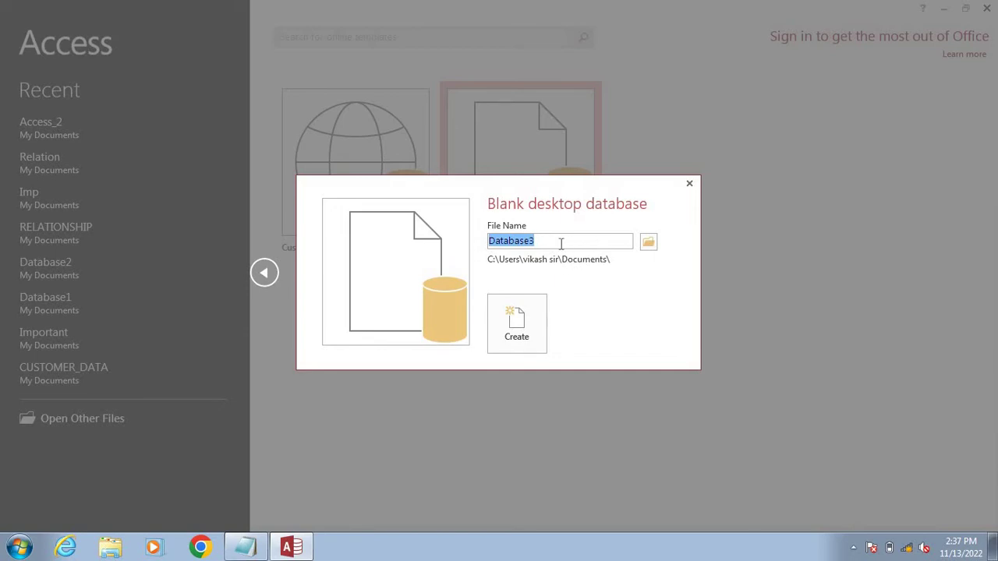
key(BackSpace)
text(my)
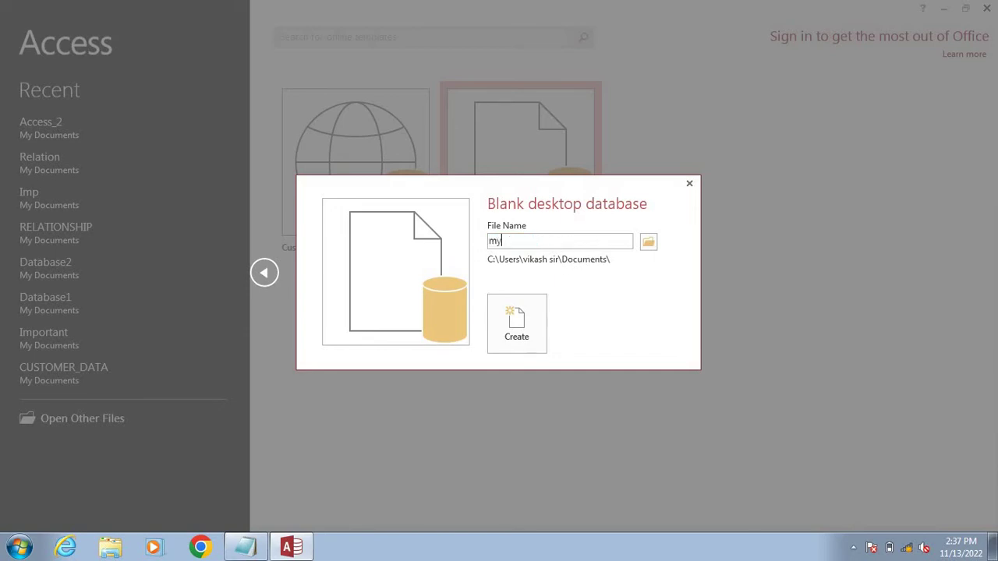
text(s)
key(BackSpace)
text(d)
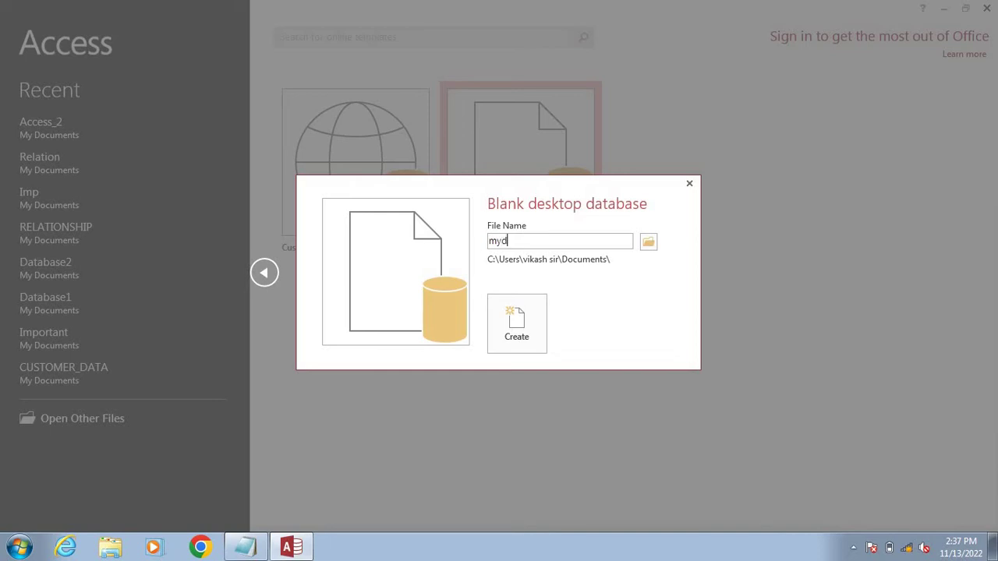
click(533, 315)
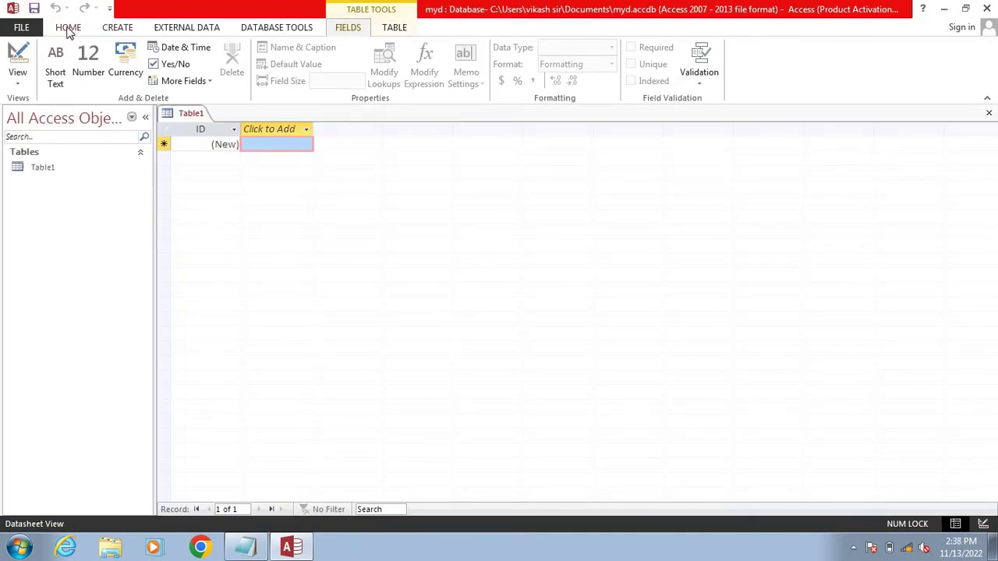
Switch the new table to Design View, saving it under the name data.
click(68, 29)
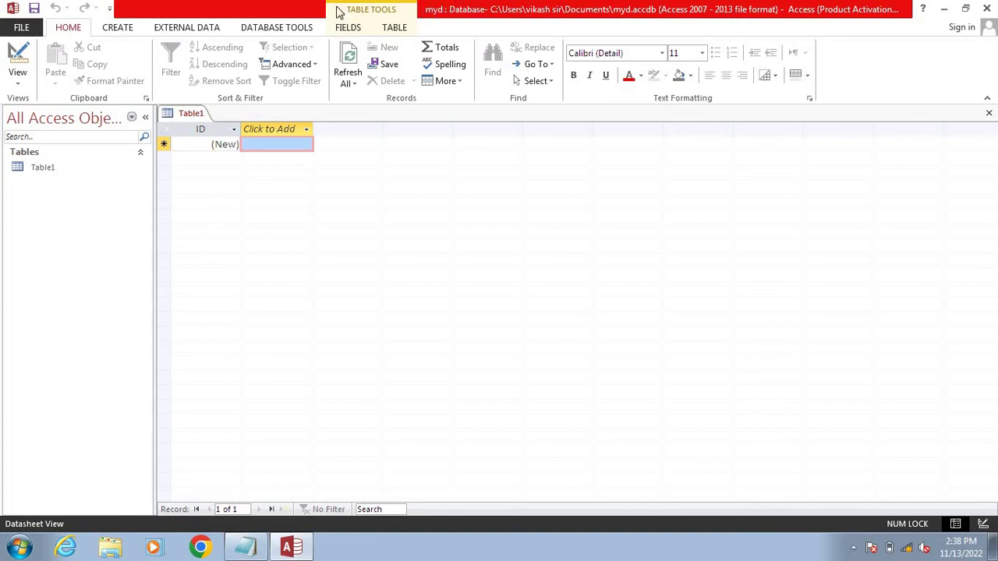
click(20, 83)
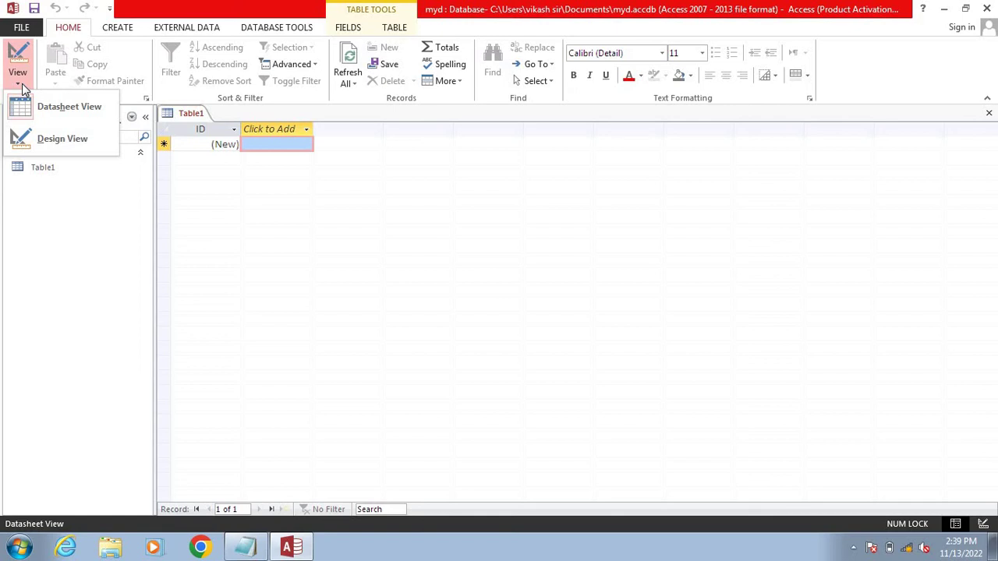
click(84, 150)
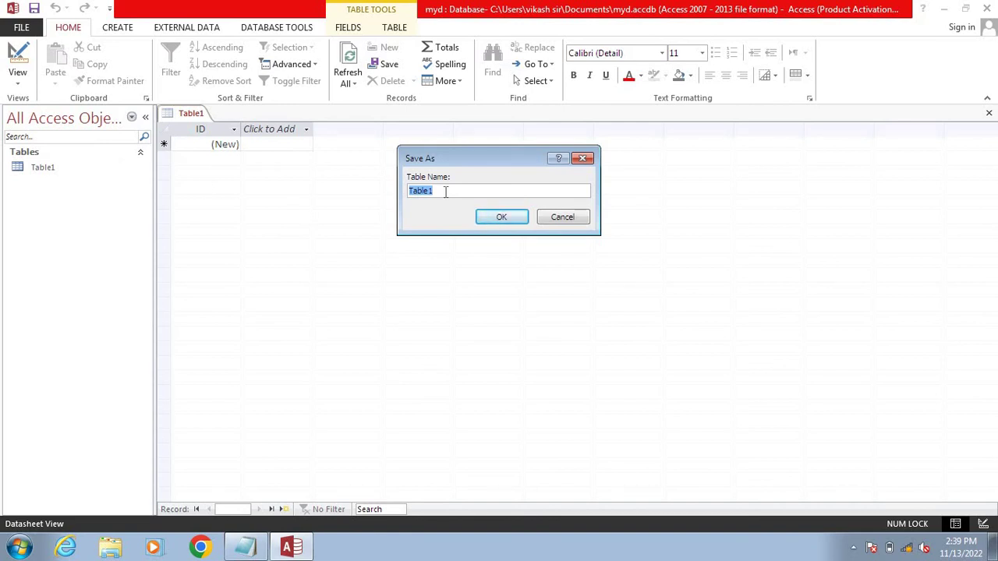
key(BackSpace)
text(dsat)
key(BackSpace)
key(BackSpace)
key(BackSpace)
text(ata)
click(499, 220)
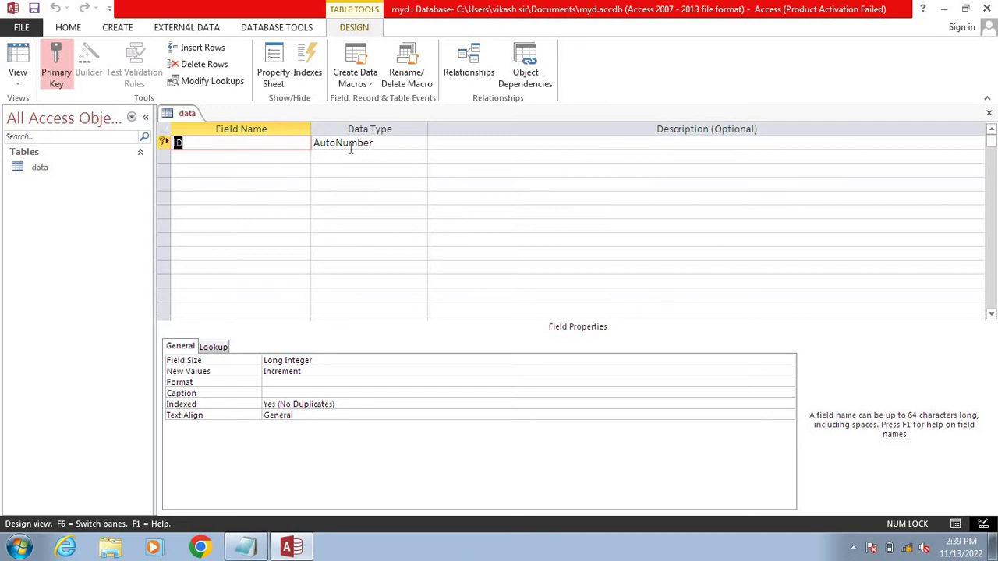
Add a field called name below ID with the Short Text data type, accepting the reserved word.
click(288, 158)
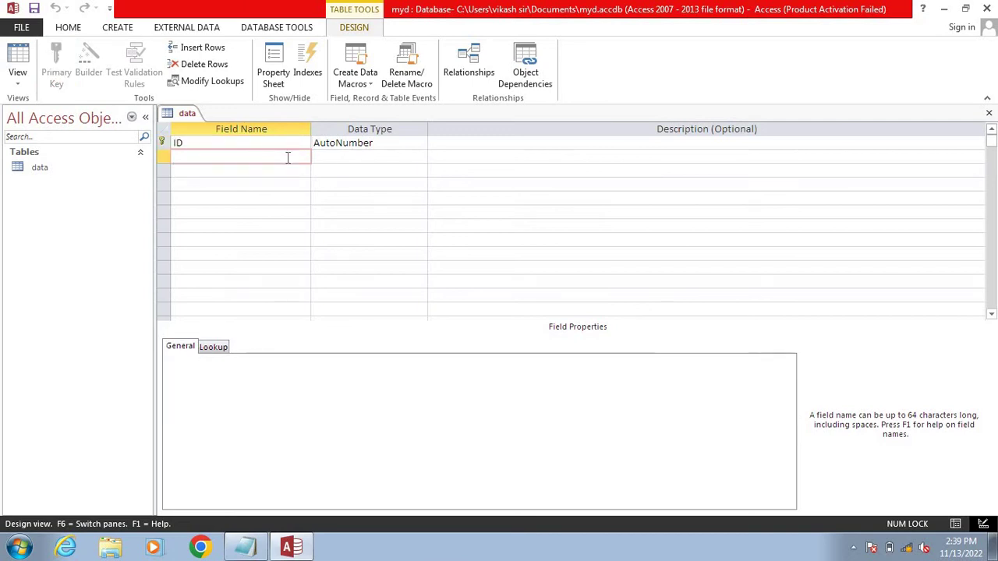
text(name)
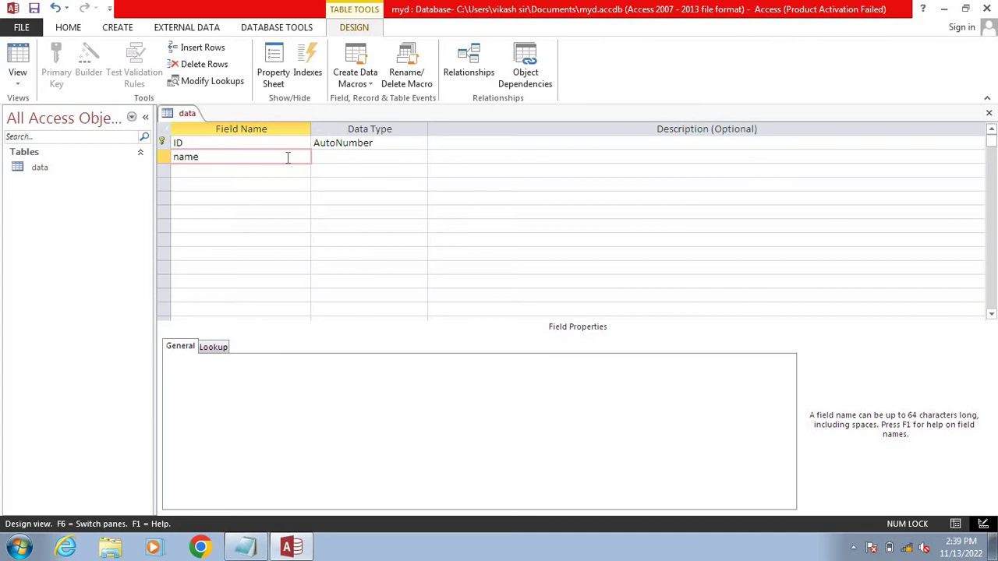
click(360, 159)
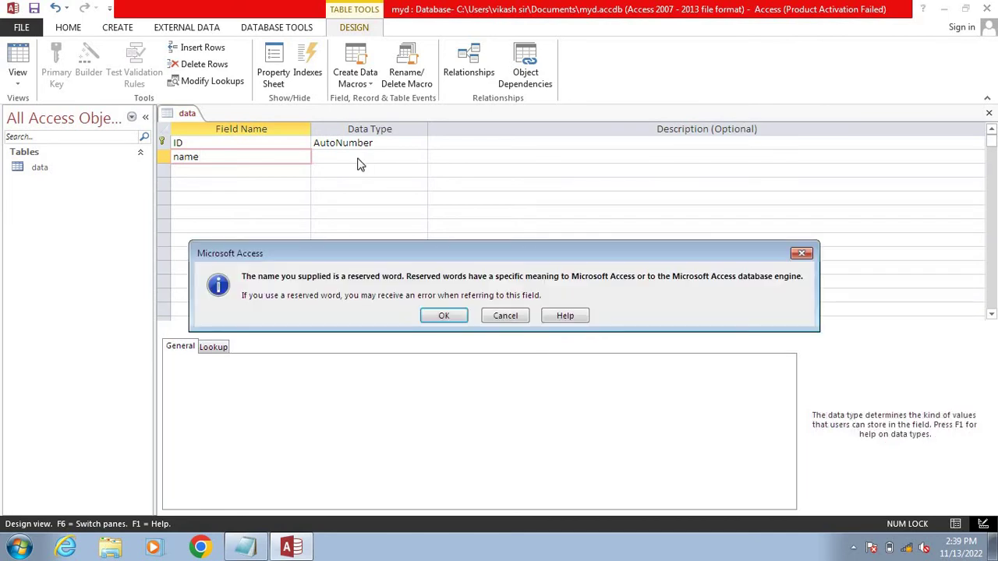
click(443, 315)
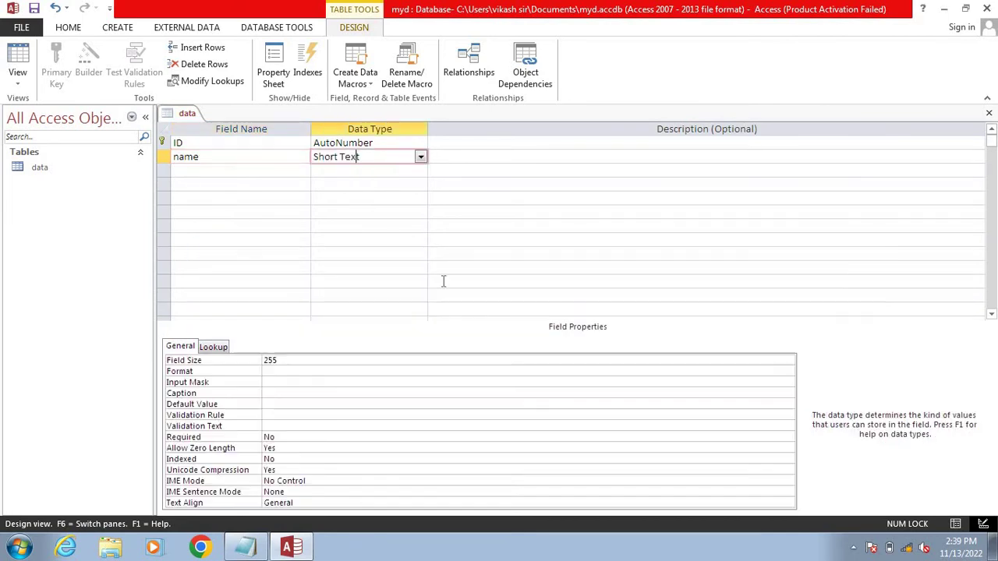
click(420, 157)
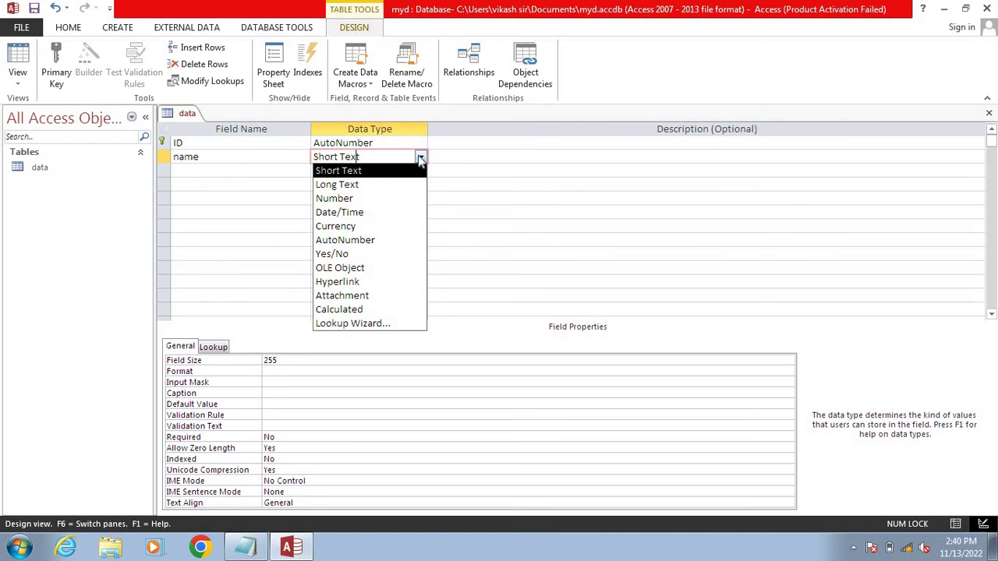
click(397, 171)
Add a product field below name with the Short Text data type.
click(243, 171)
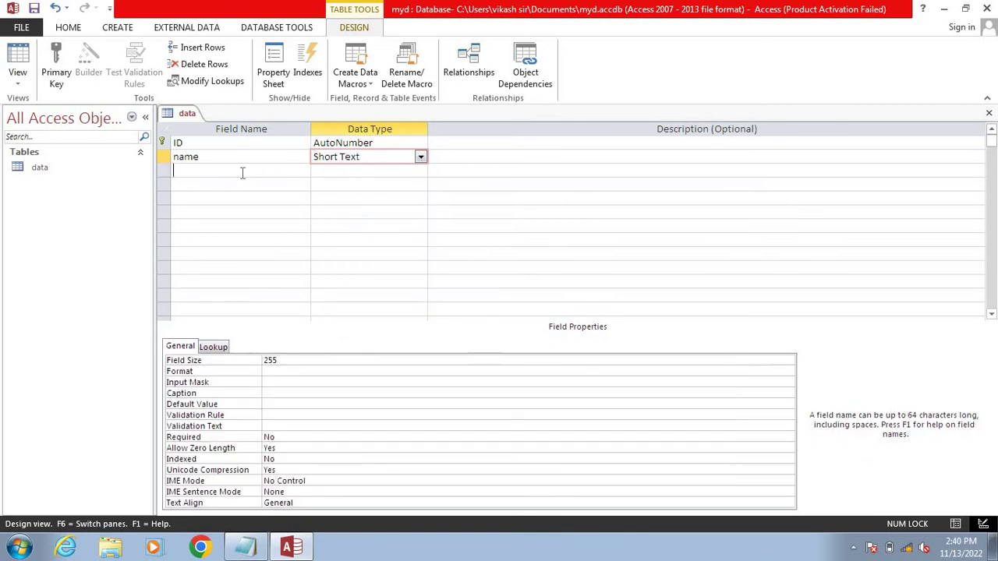
text(product)
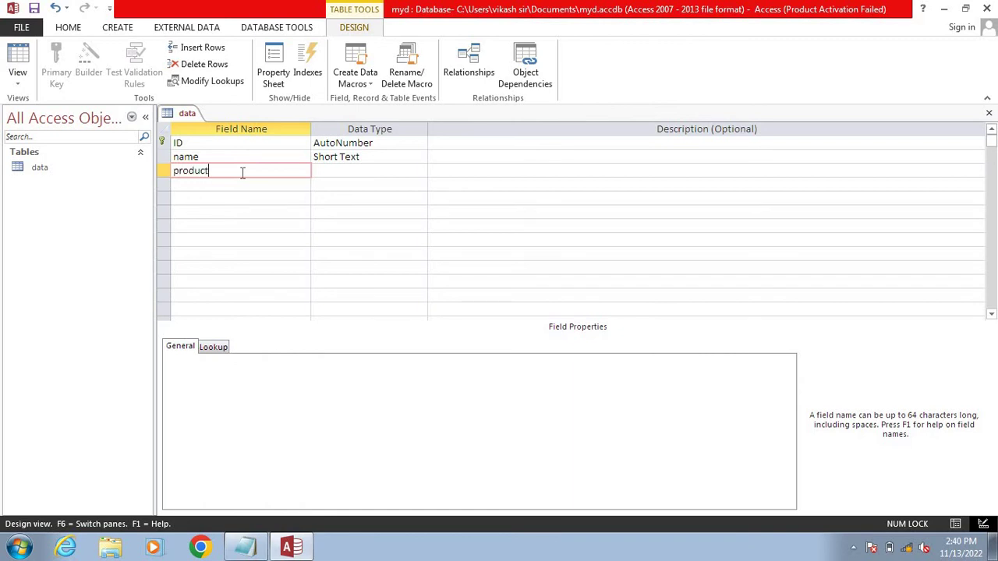
key(Tab)
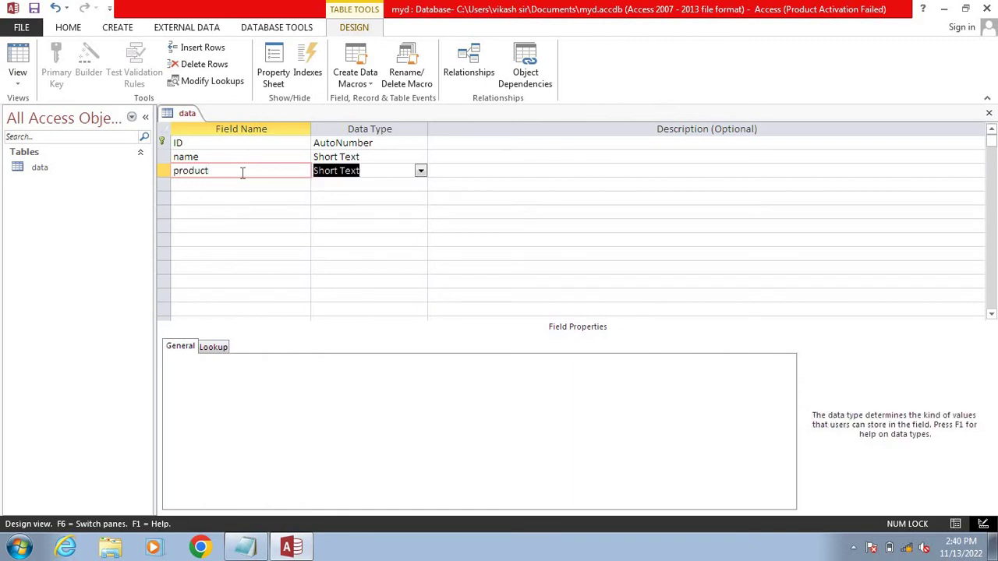
Add a rate field below product and set its data type to Number.
click(289, 185)
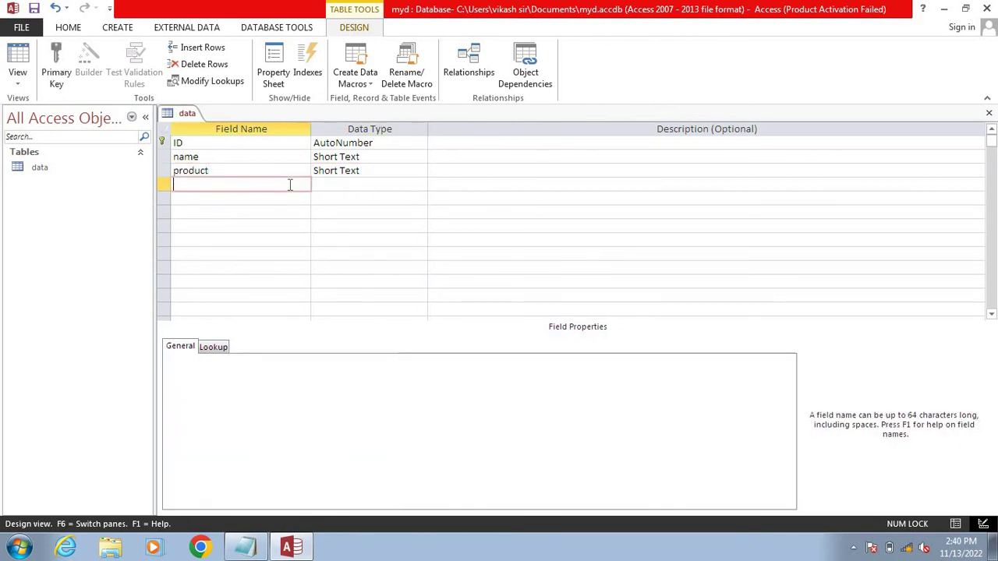
text(rate)
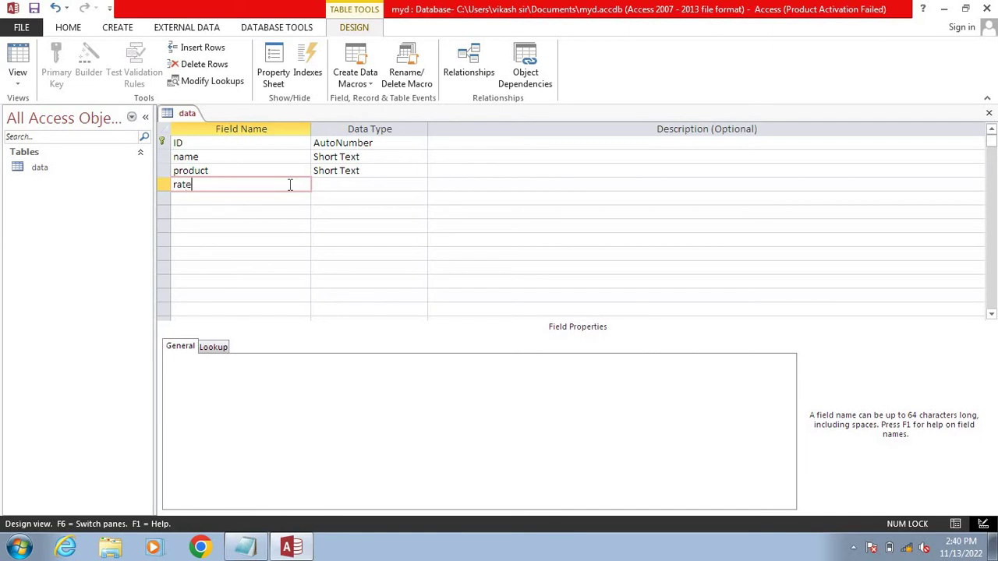
key(Tab)
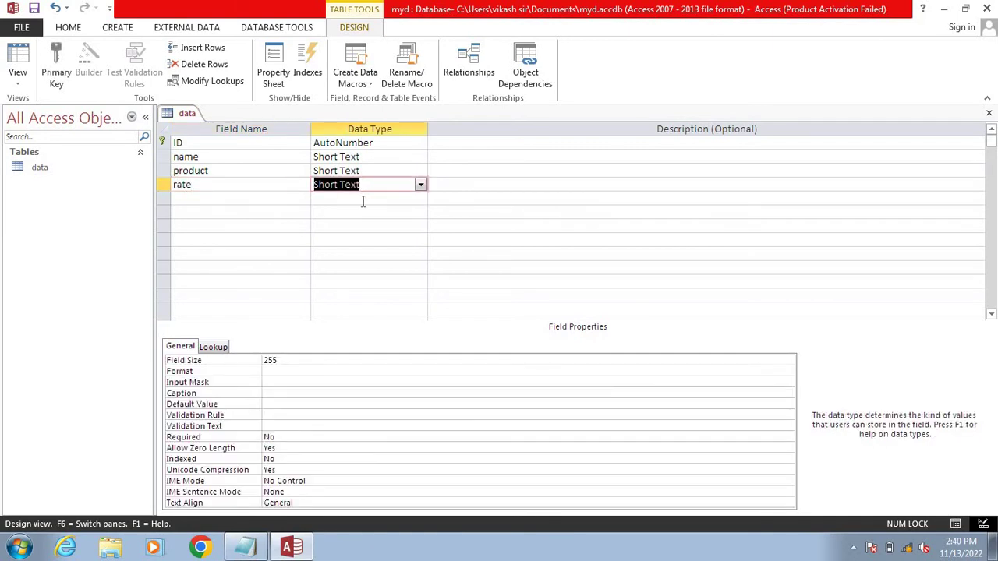
click(419, 184)
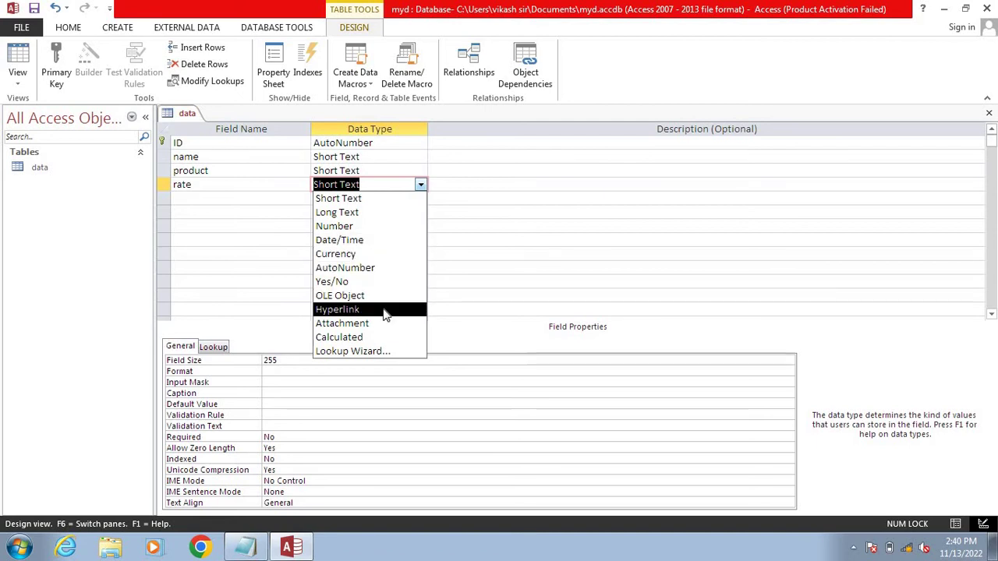
click(388, 225)
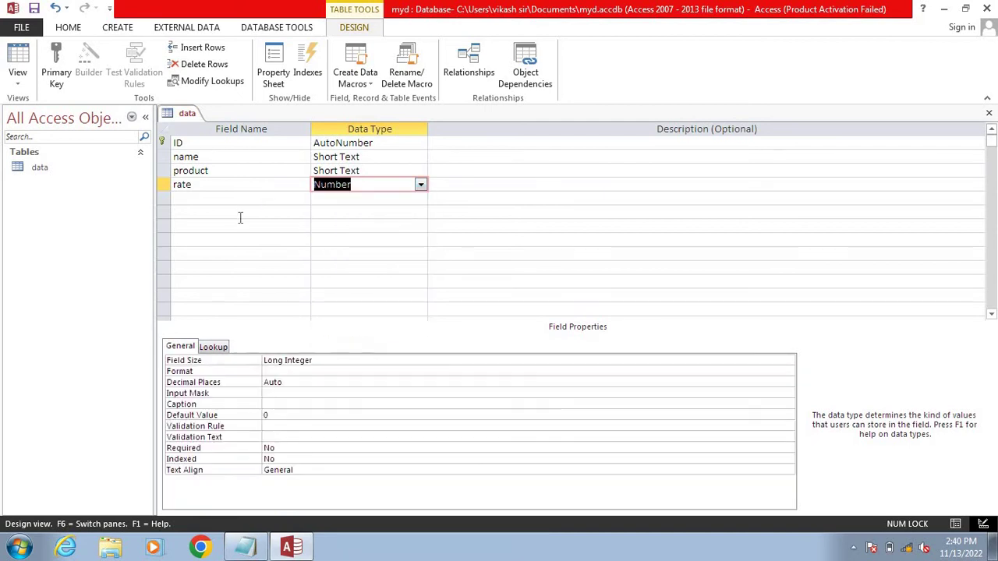
Add a qty field below rate and set its data type to Number.
click(254, 200)
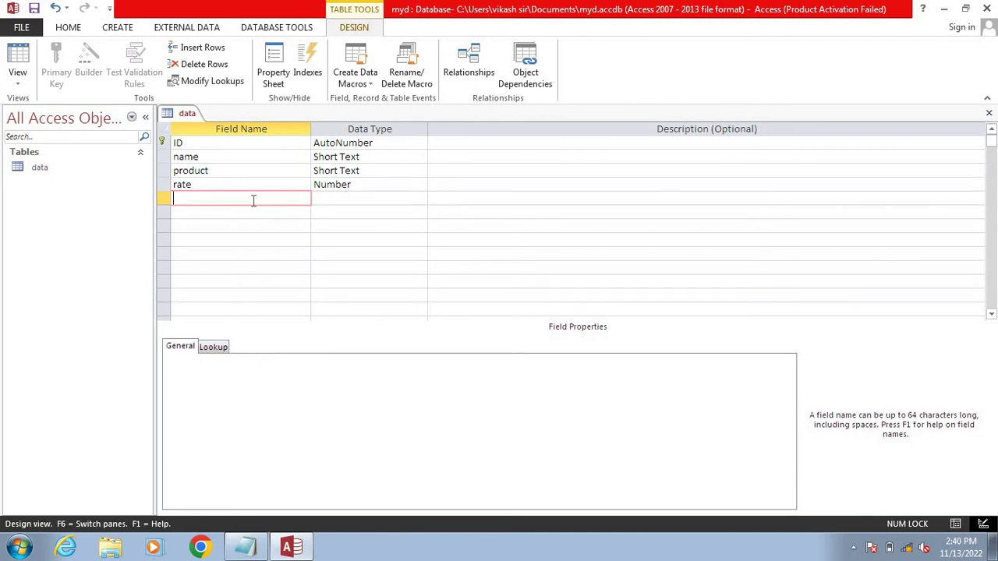
text(qty)
click(350, 198)
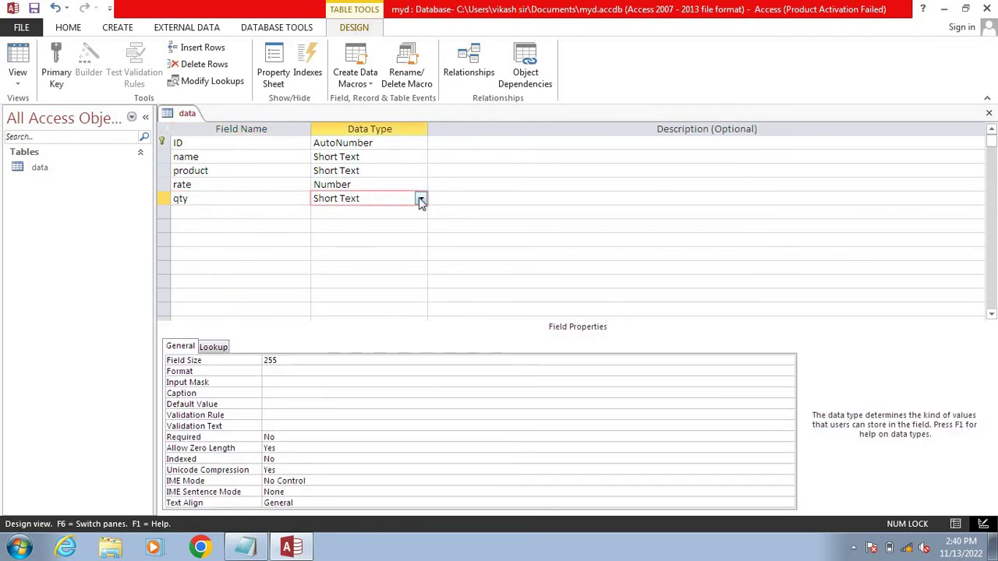
click(420, 199)
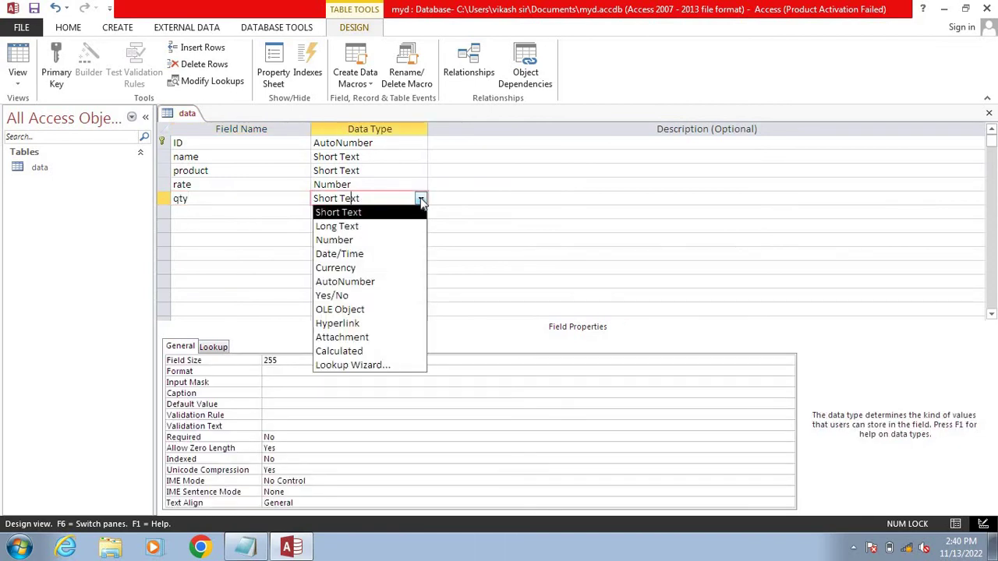
click(378, 246)
click(247, 211)
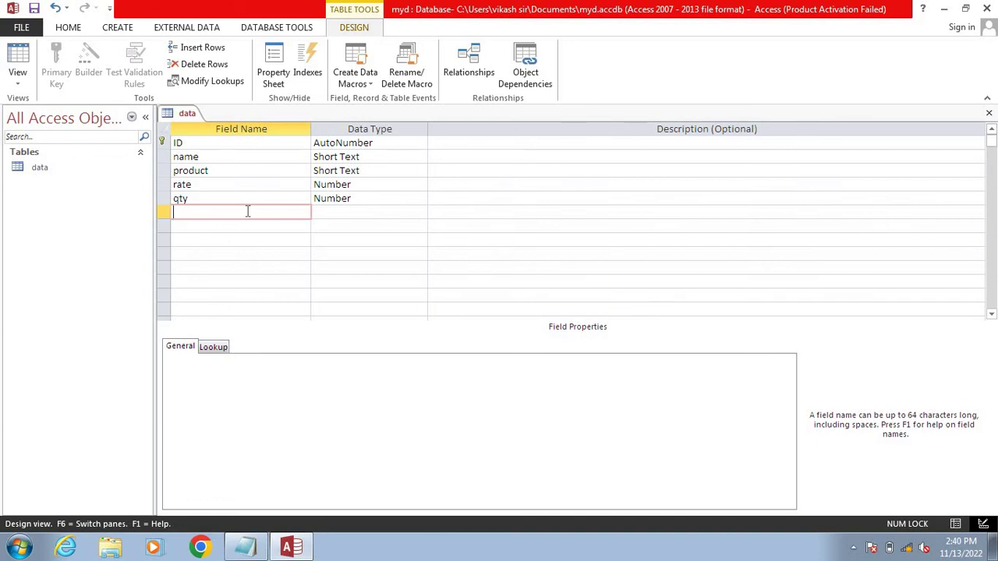
Switch the data table to Datasheet View, saving the design changes.
click(64, 33)
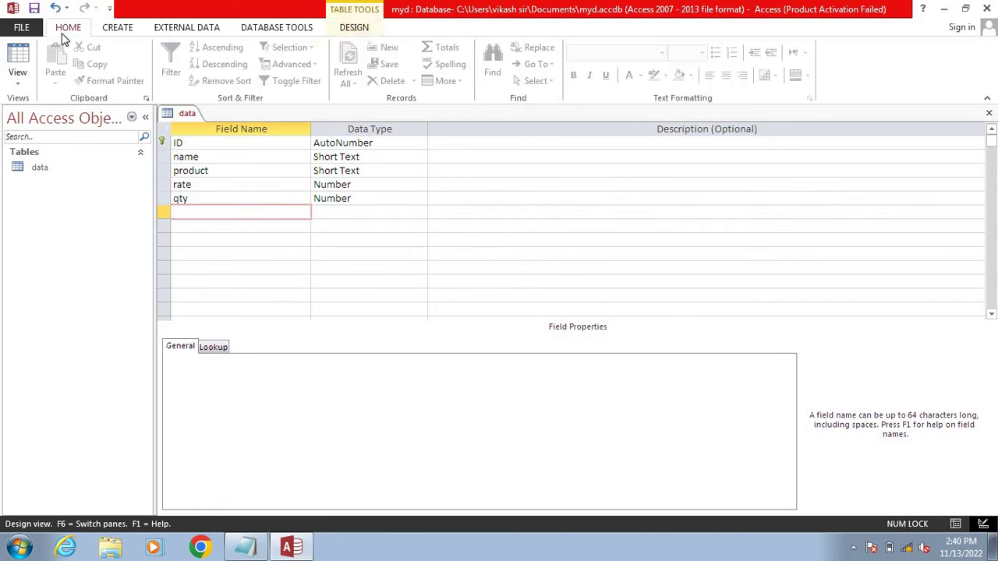
click(17, 81)
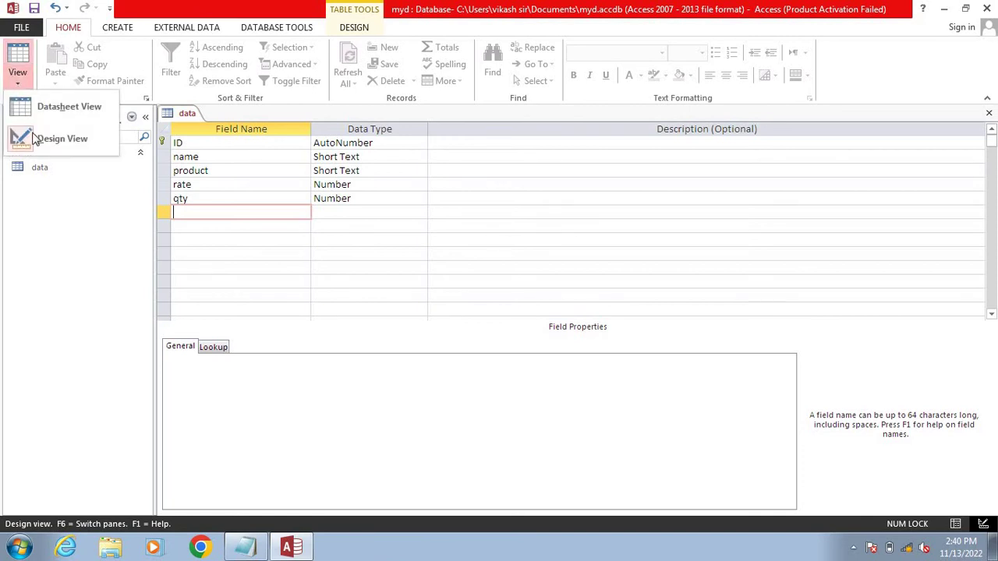
click(75, 101)
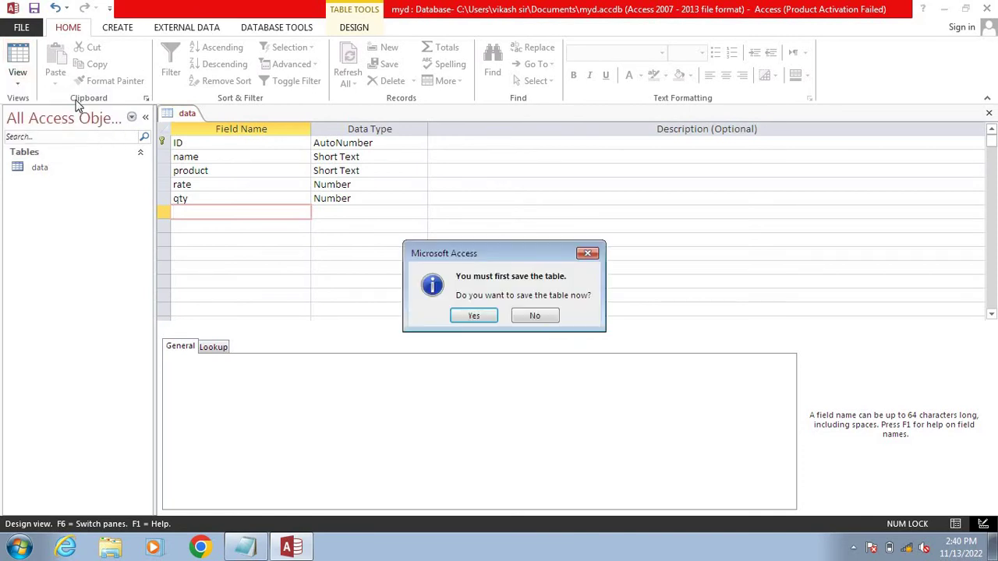
click(474, 316)
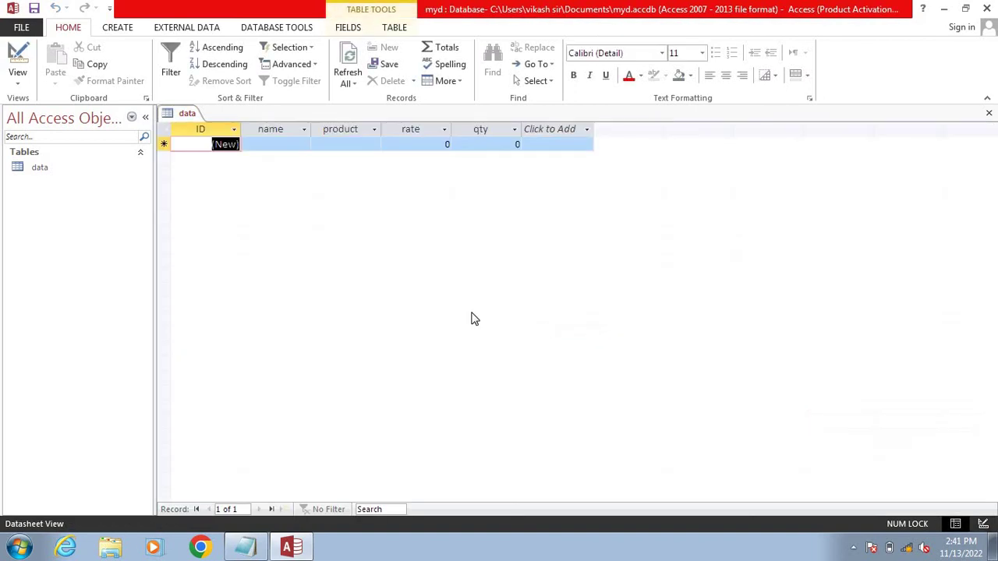
Enter the first record with the person's name, product mouse, rate 450 and qty 12.
click(263, 144)
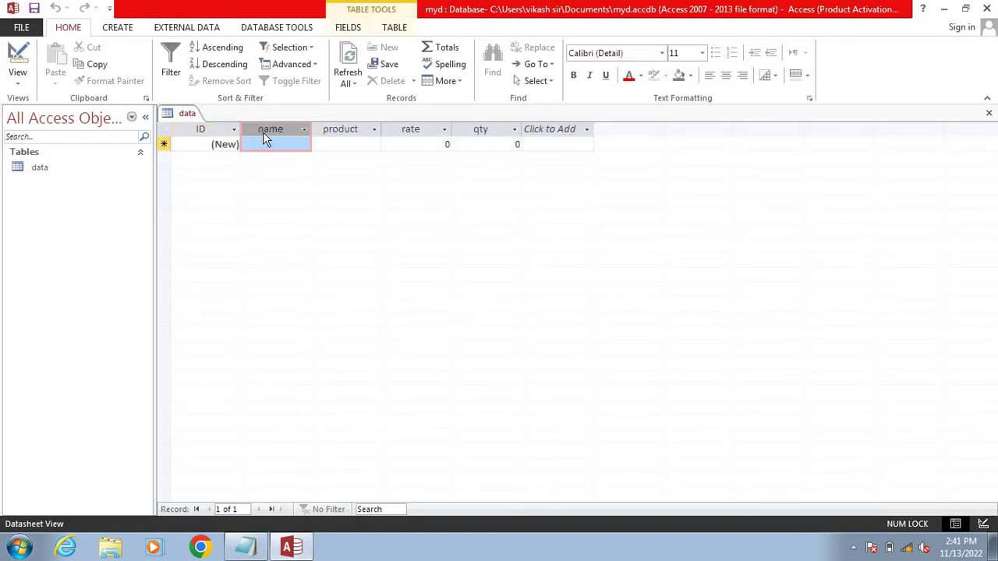
click(265, 145)
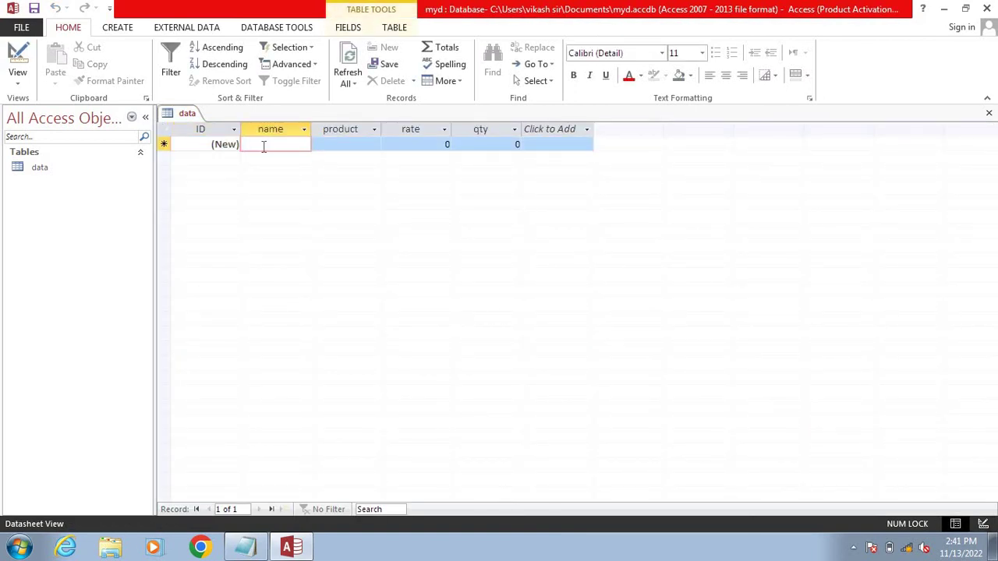
text(ni)
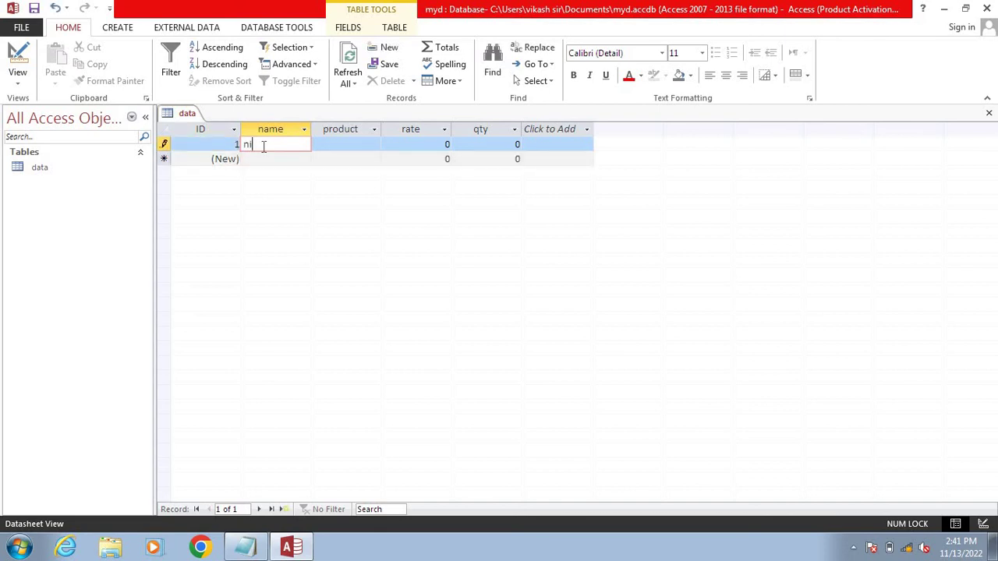
text(shant)
key(Tab)
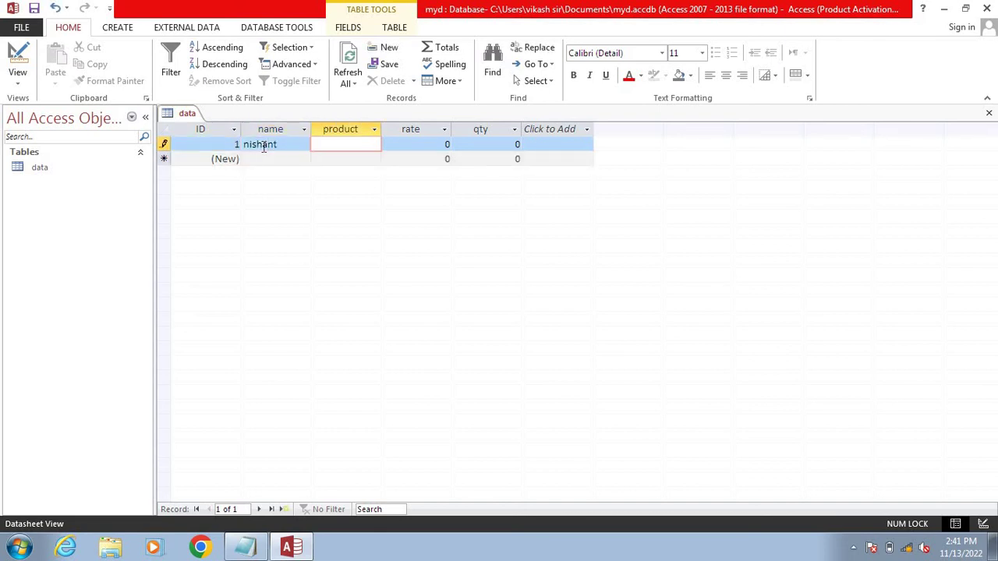
text(mouse)
key(Tab)
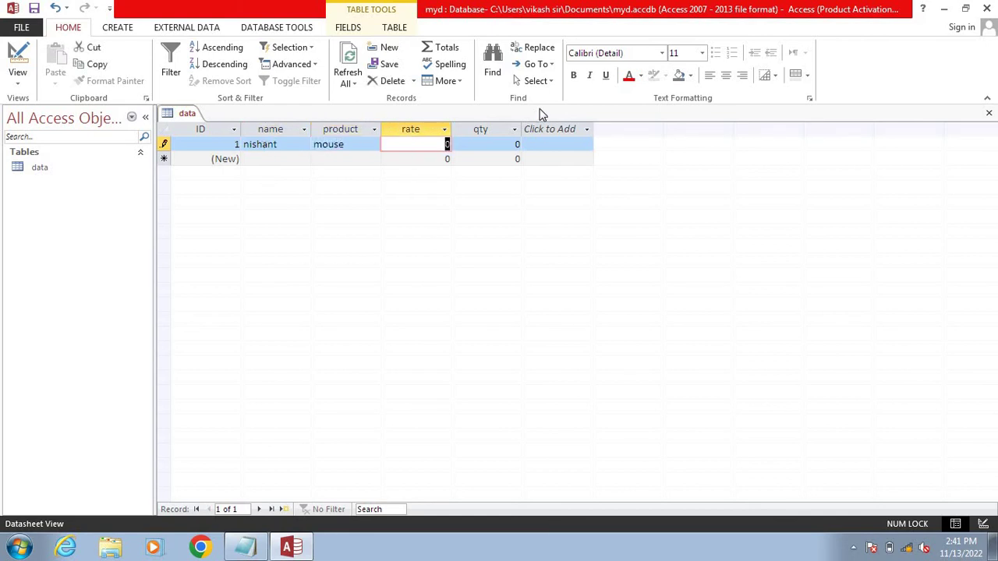
text(450)
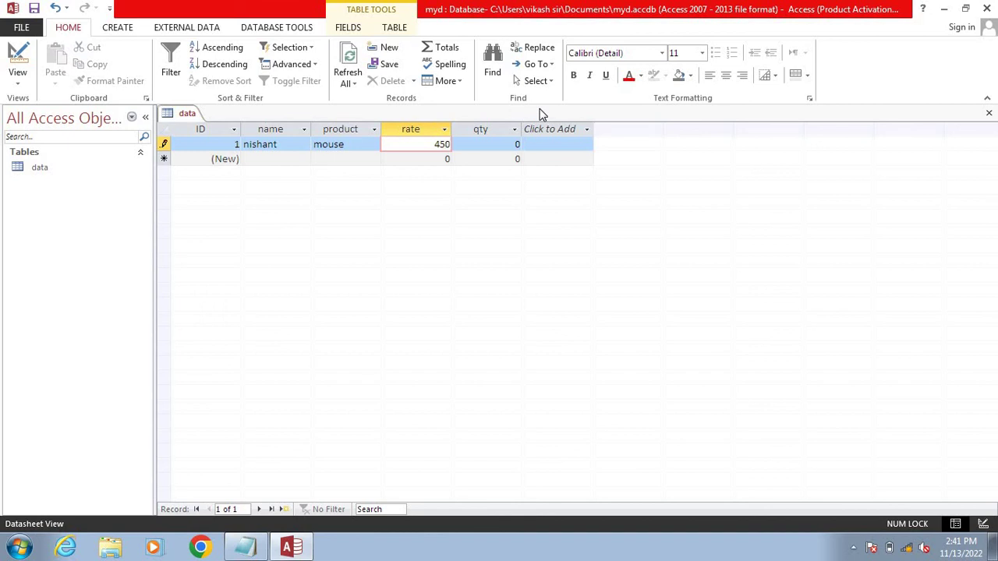
key(Tab)
text(12)
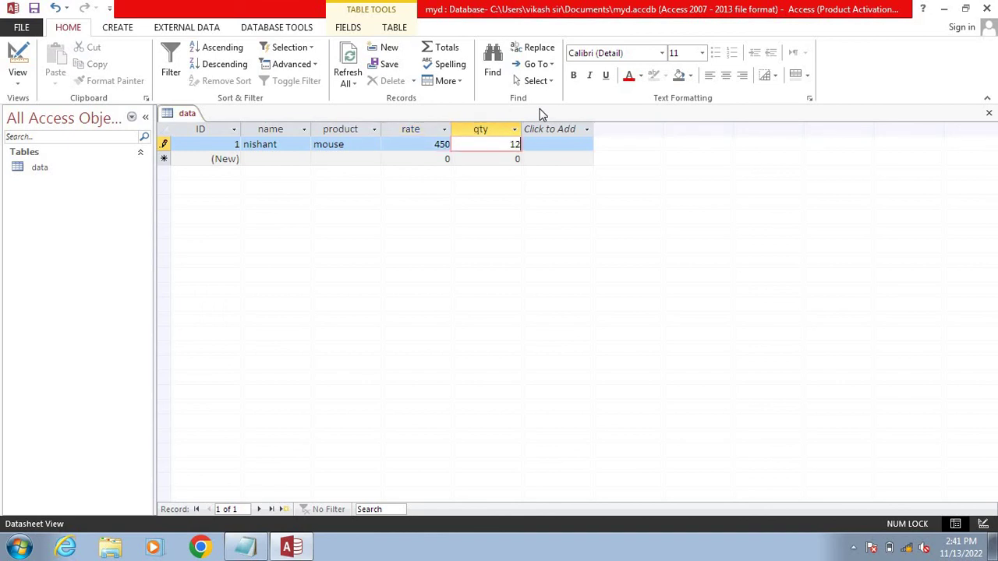
key(Tab)
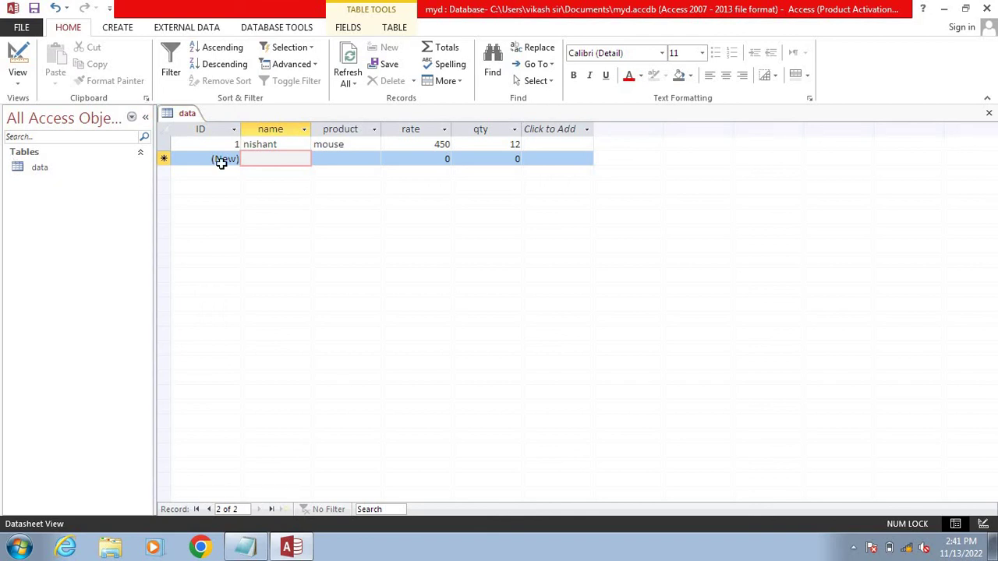
Start the second record with the person's name and the product keyboard.
text(nisha)
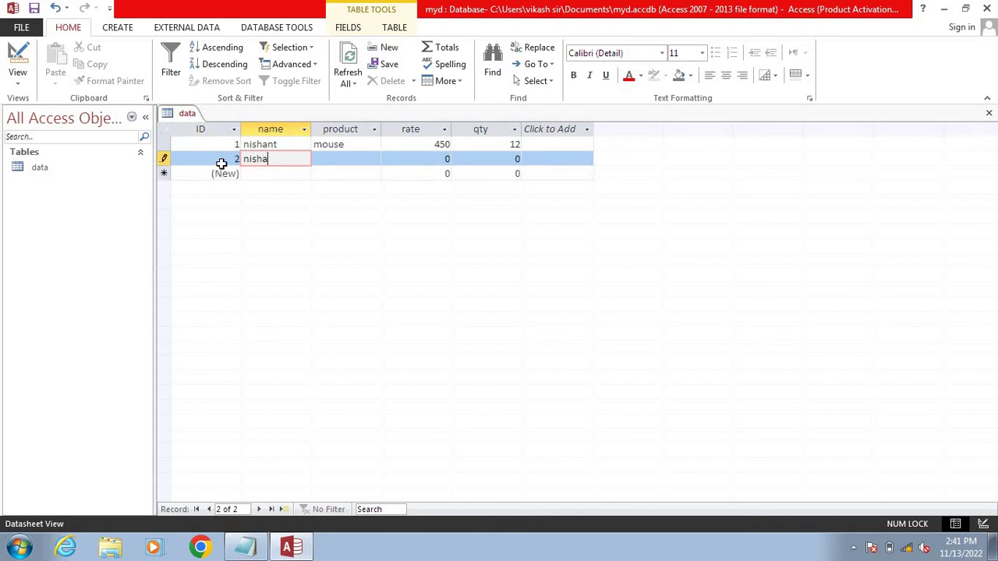
key(Tab)
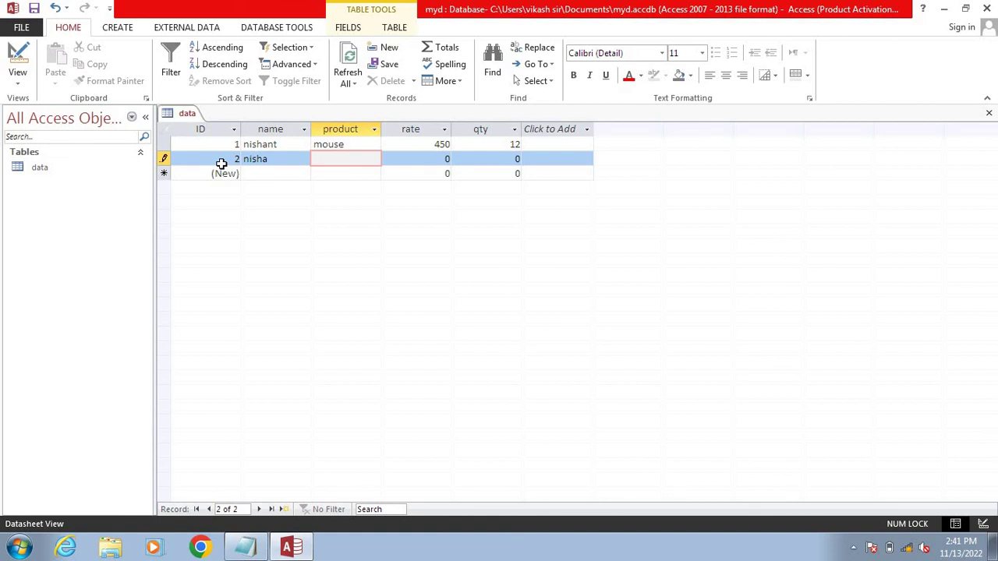
text(keyboard)
key(Tab)
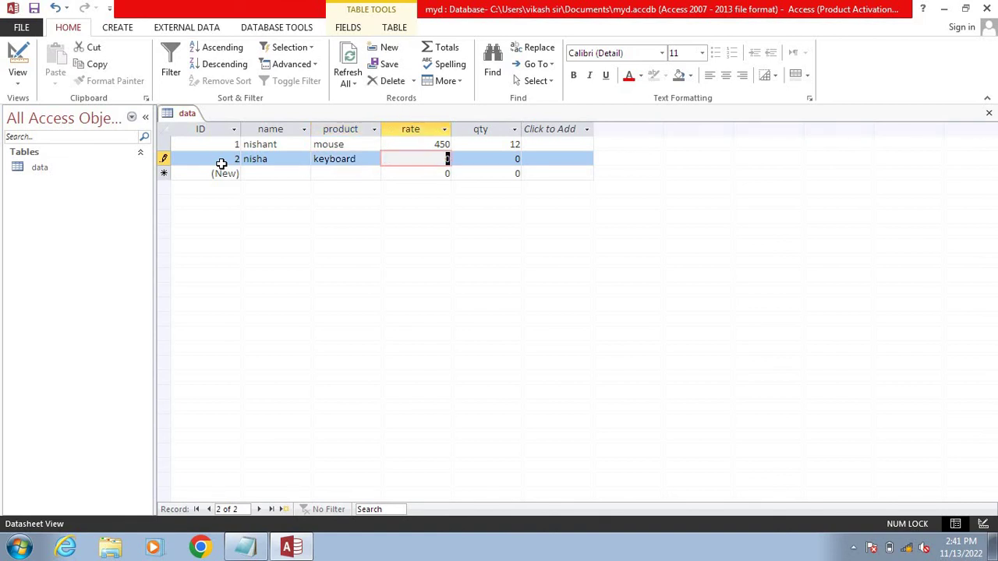
Try the text mnn instead of 230 as the keyboard record's rate.
text(230)
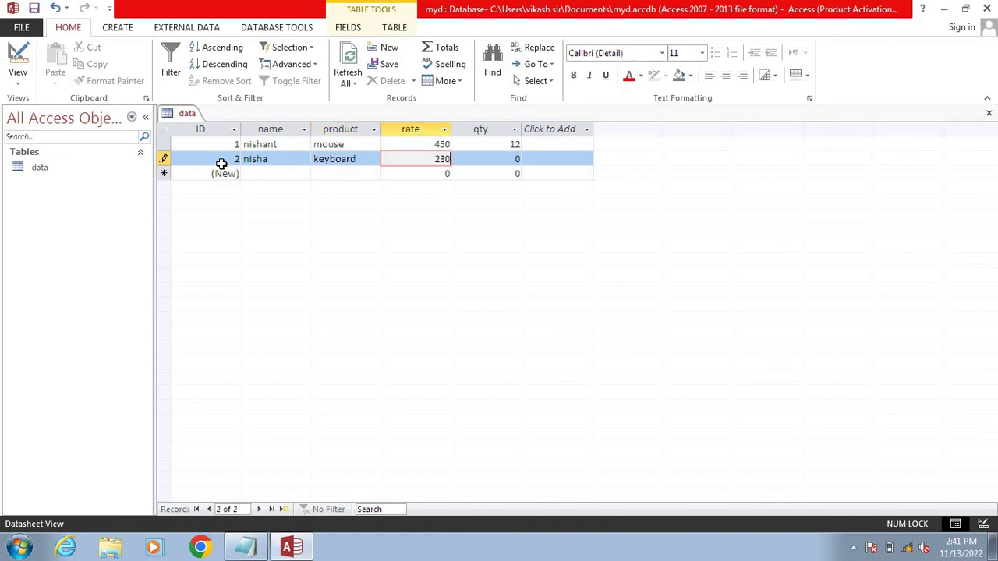
key(BackSpace)
key(BackSpace)
key(BackSpace)
text(mnn)
key(Tab)
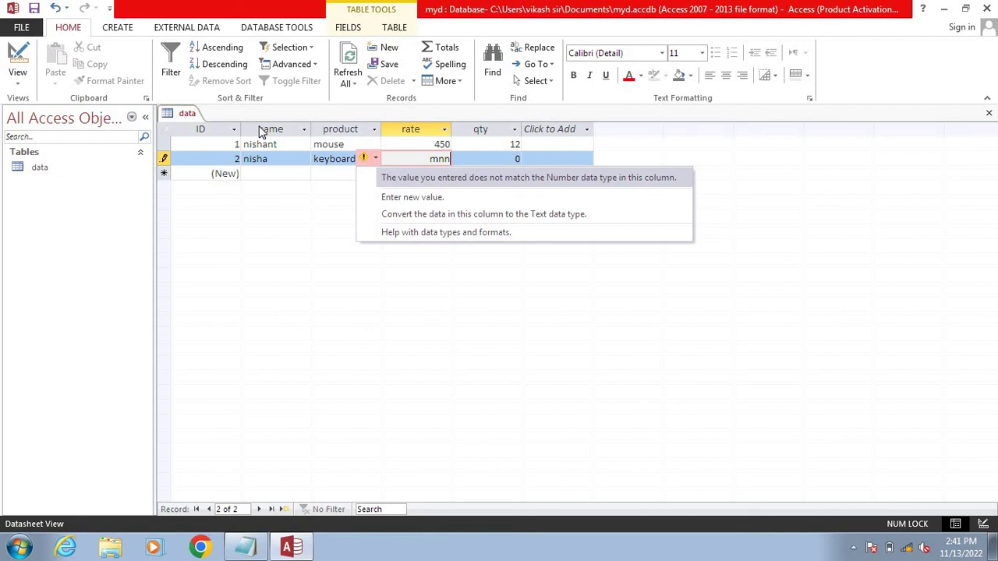
Launch Excel from the Run dialog, dismiss the activation wizard and create a blank workbook.
key(super+r)
text(exc)
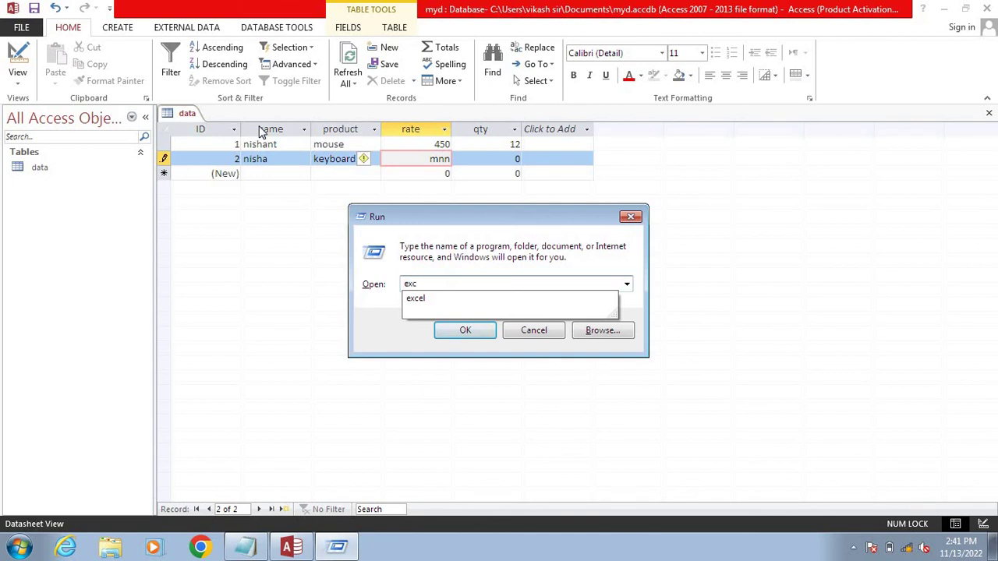
text(el)
key(Return)
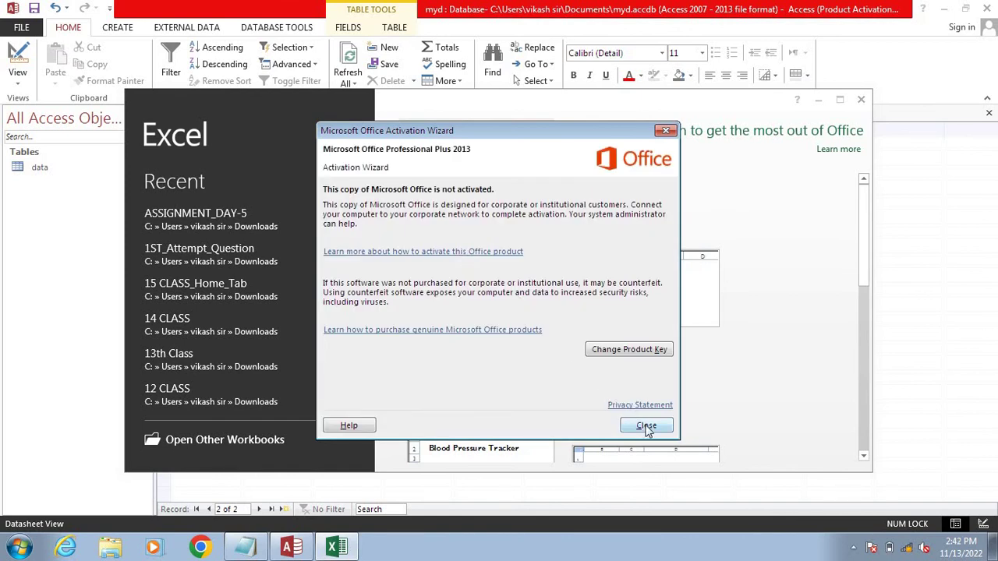
click(646, 426)
click(486, 295)
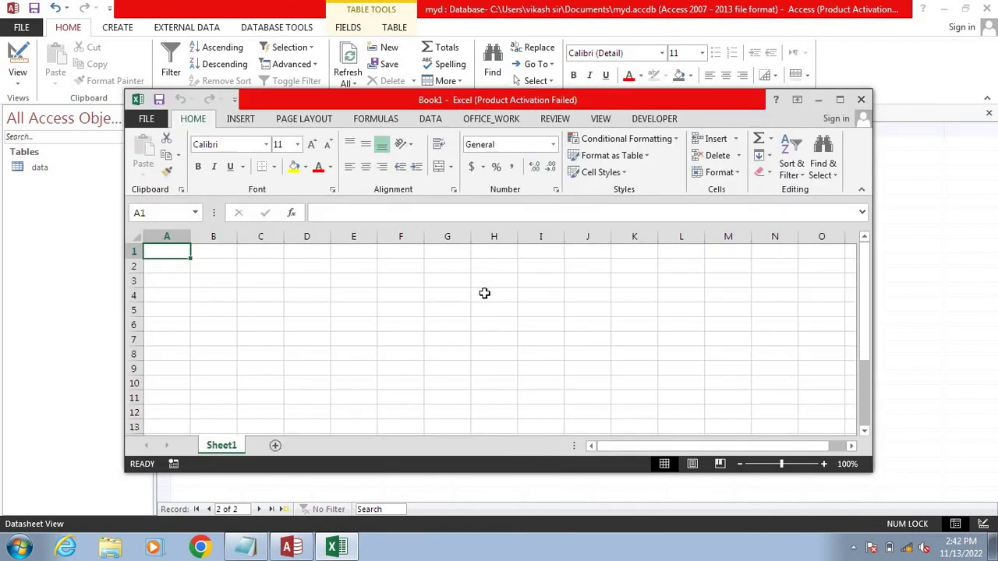
Enter name in cell A1 and 454 in A2, and close the workbook without saving.
click(805, 464)
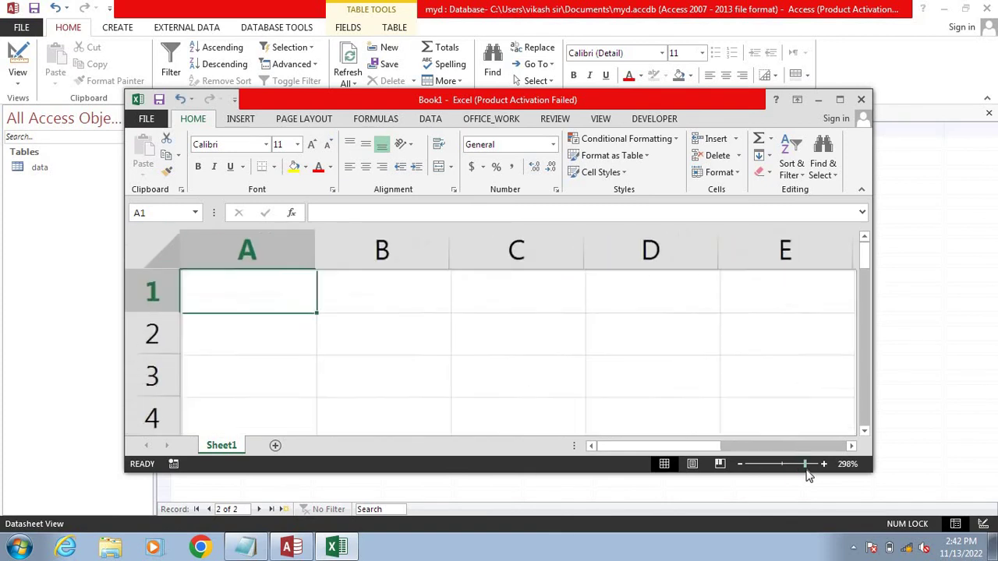
text(name)
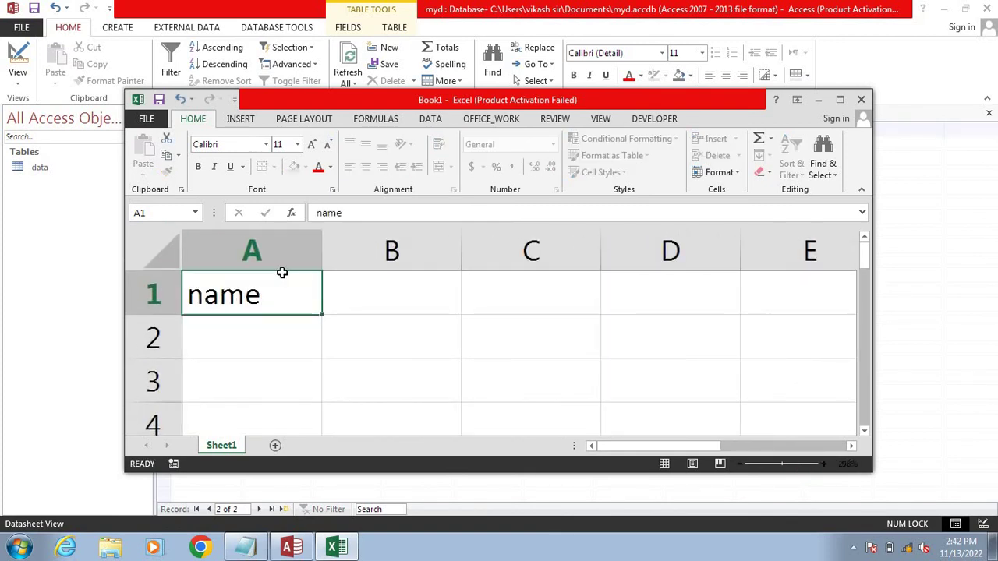
key(Return)
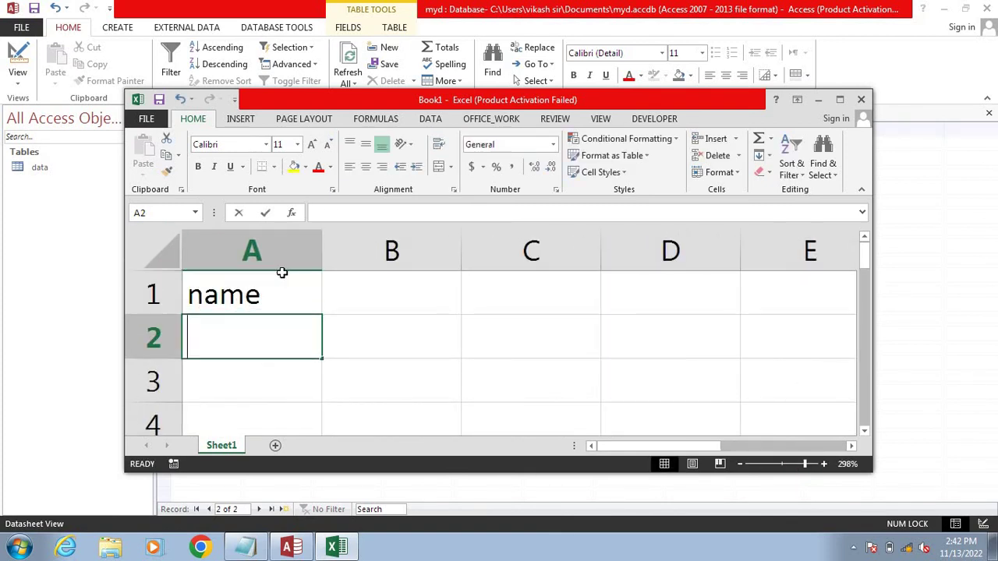
text(454)
key(Return)
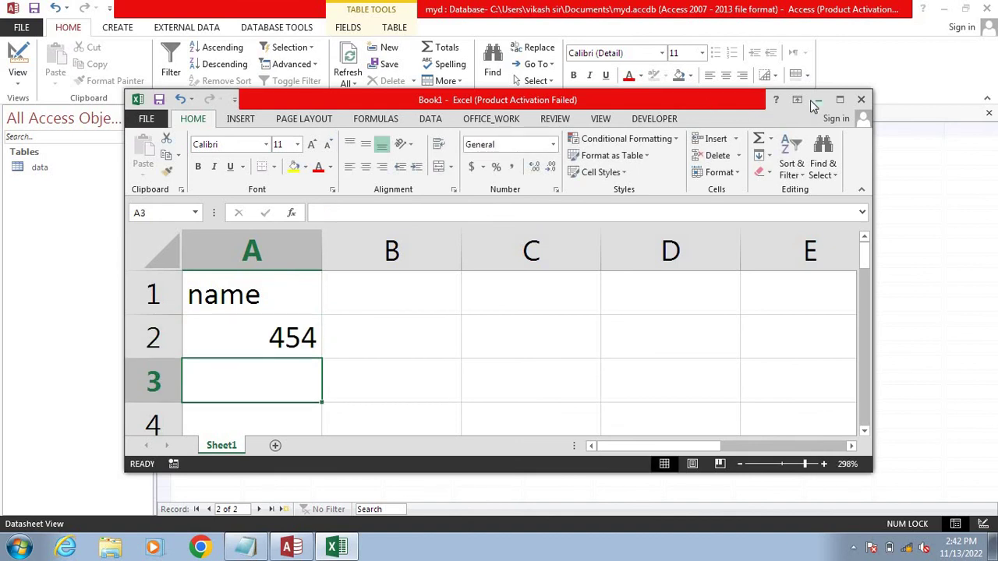
click(860, 101)
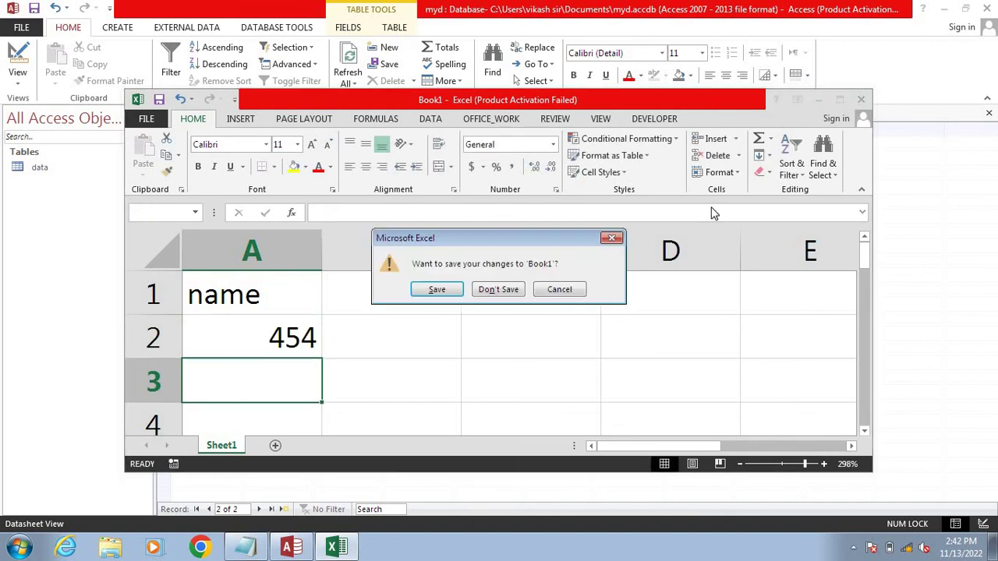
click(490, 289)
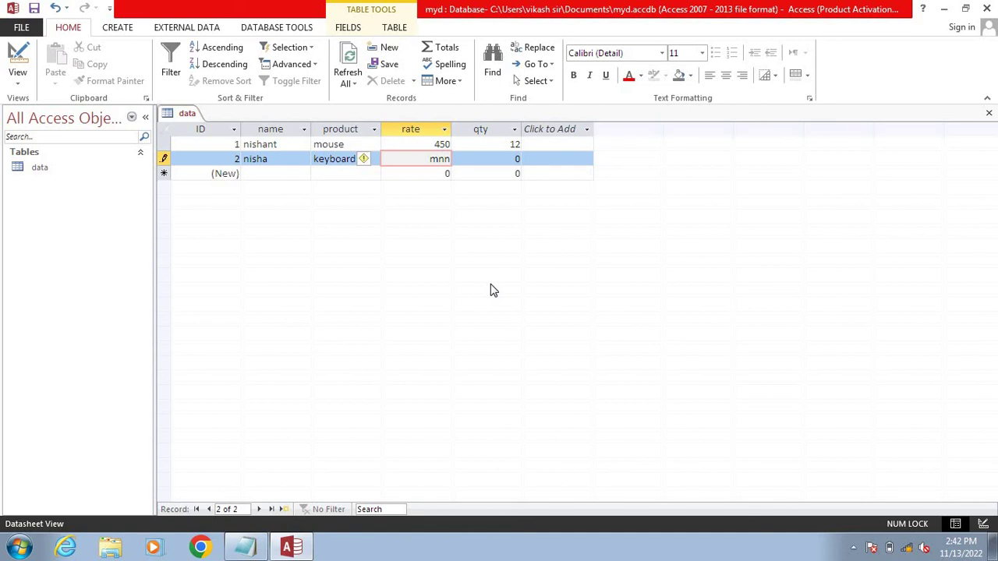
Replace the keyboard record's invalid rate with 780 and set its qty to 23 in the Access table.
key(BackSpace)
key(BackSpace)
key(BackSpace)
text(780)
key(Tab)
text(23)
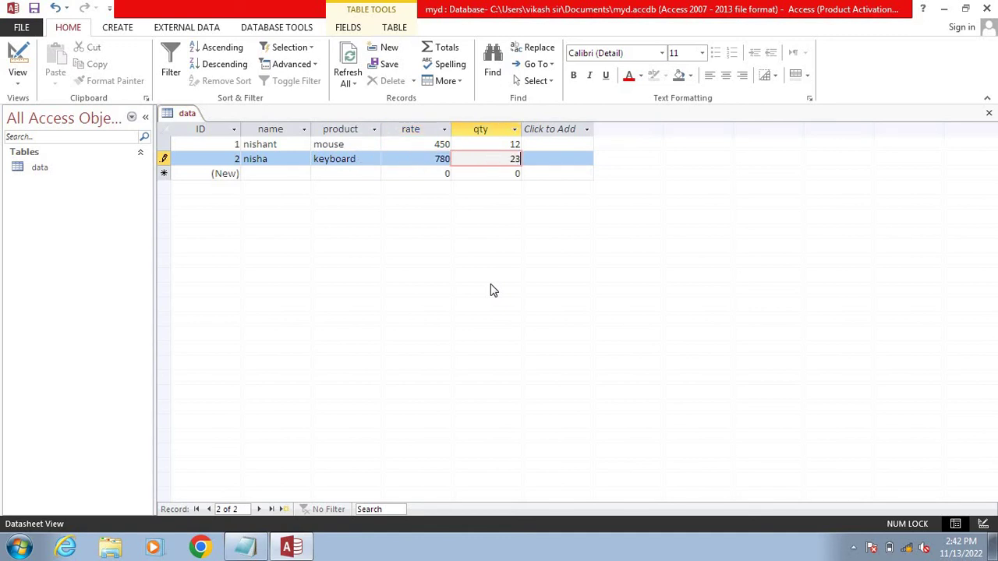
key(Tab)
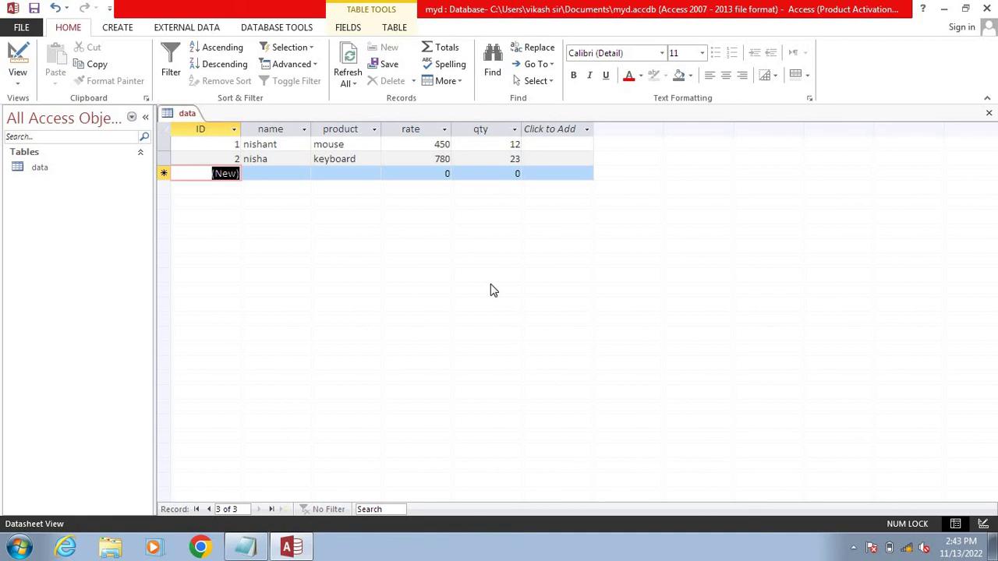
click(853, 547)
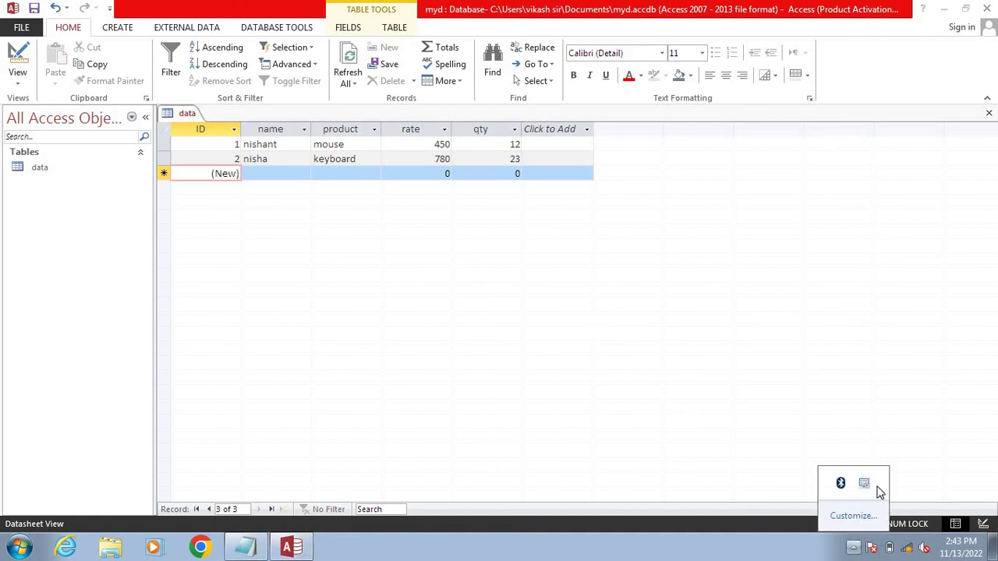